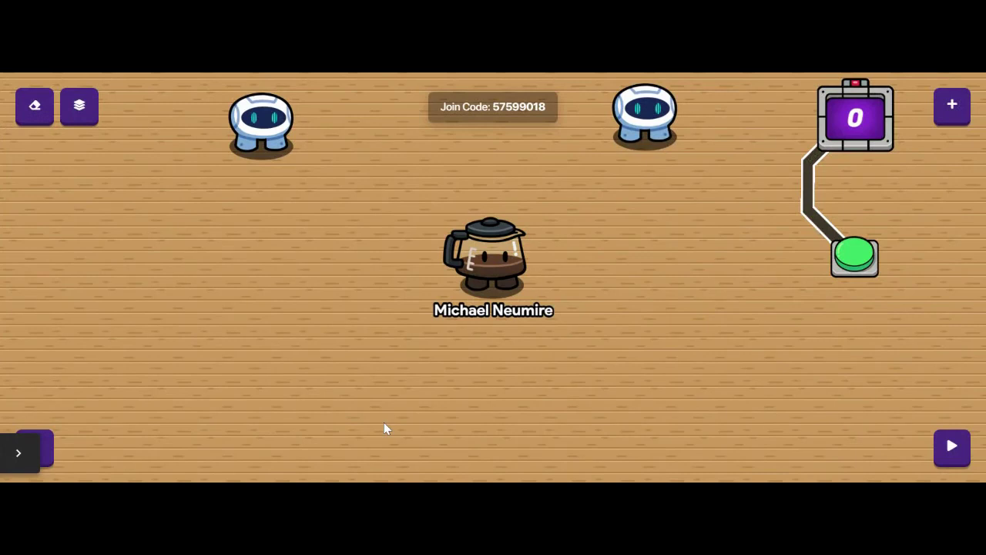
Step: Wire the green button to the left sentry and choose "Button pressed" as the triggering event
{"action": "left_click", "coordinate": [952, 106]}
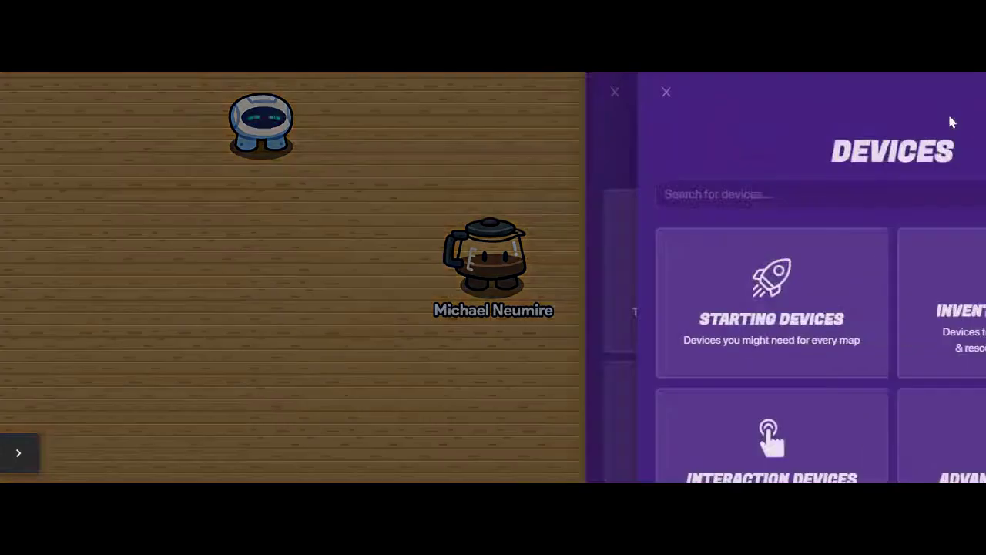
{"action": "scroll", "coordinate": [678, 316], "scroll_direction": "down", "scroll_amount": 6}
{"action": "scroll", "coordinate": [679, 354], "scroll_direction": "down", "scroll_amount": 1}
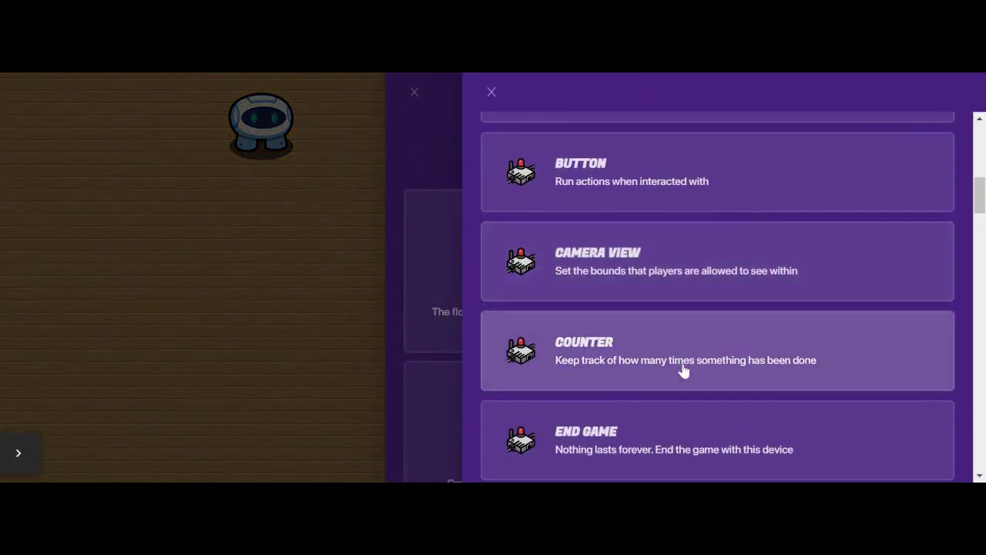
{"action": "scroll", "coordinate": [691, 383], "scroll_direction": "up", "scroll_amount": 4}
{"action": "scroll", "coordinate": [701, 346], "scroll_direction": "down", "scroll_amount": 3}
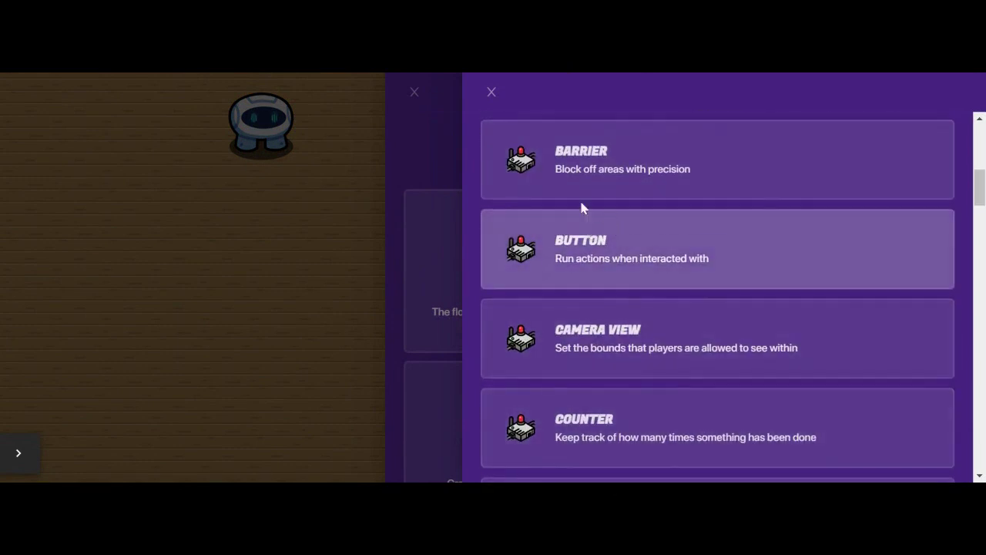
{"action": "left_click", "coordinate": [430, 166]}
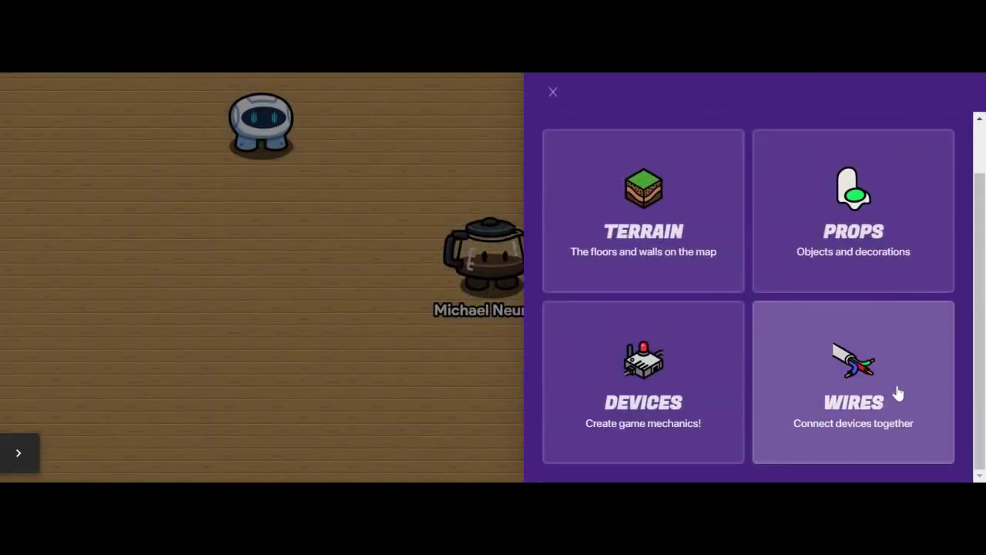
{"action": "left_click", "coordinate": [897, 393]}
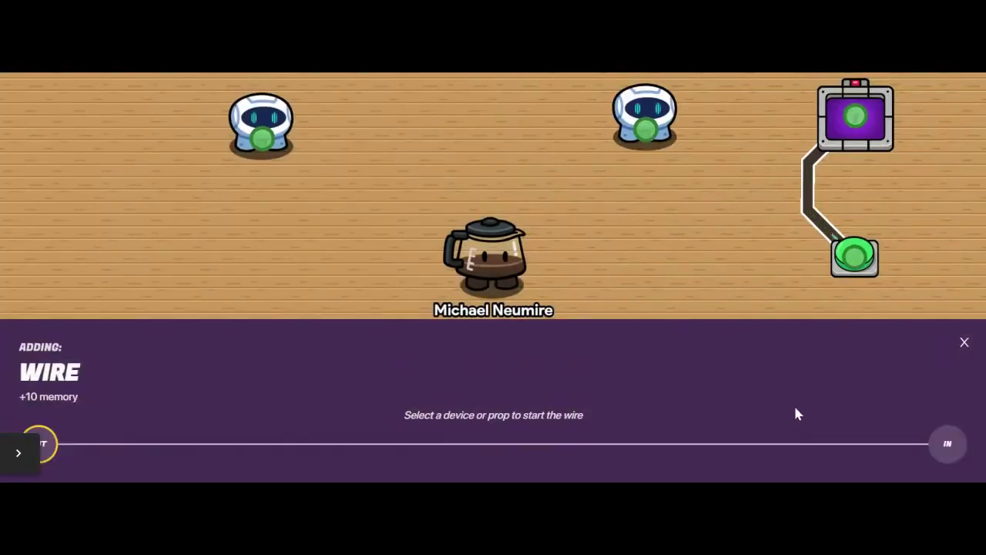
{"action": "left_click", "coordinate": [854, 262]}
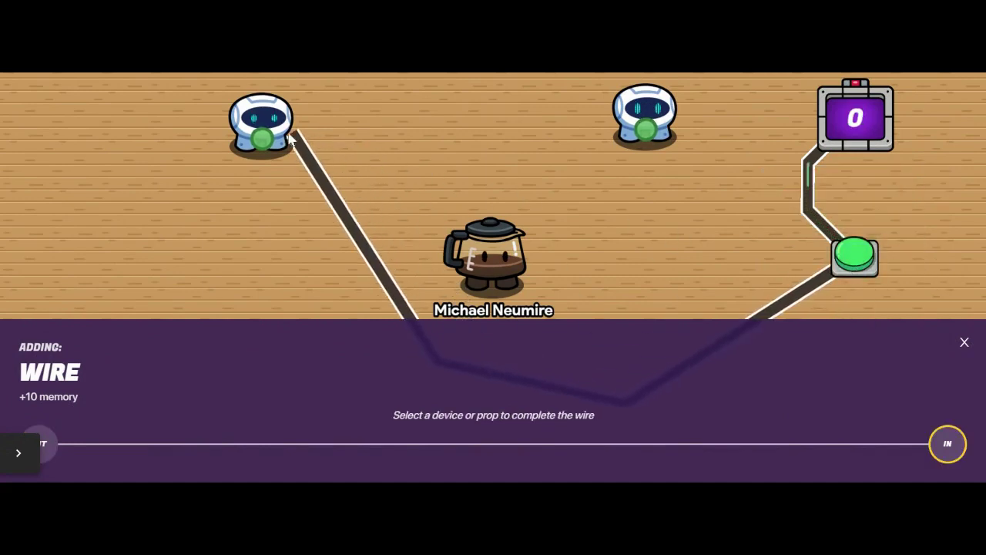
{"action": "left_click", "coordinate": [262, 138]}
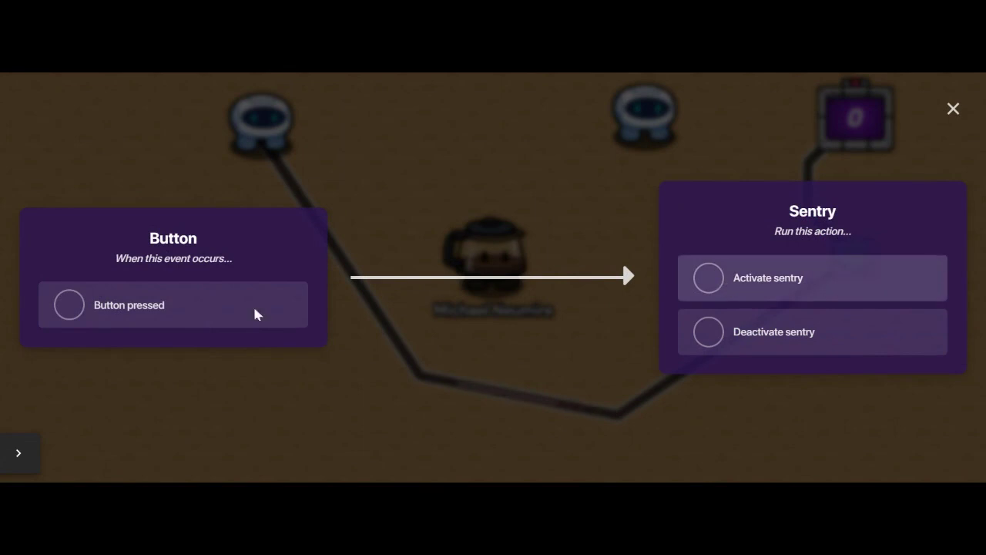
{"action": "left_click", "coordinate": [66, 305]}
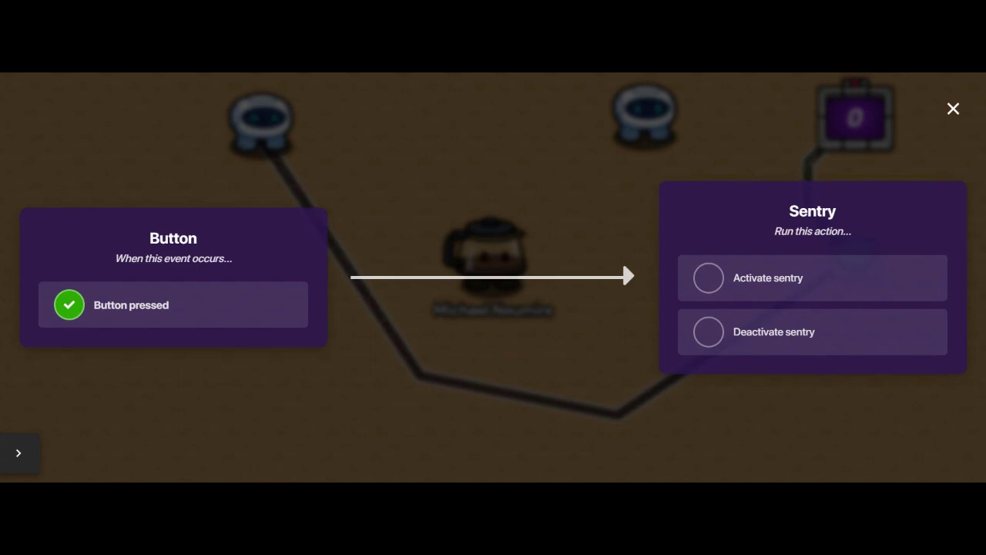
{"action": "left_click", "coordinate": [953, 109]}
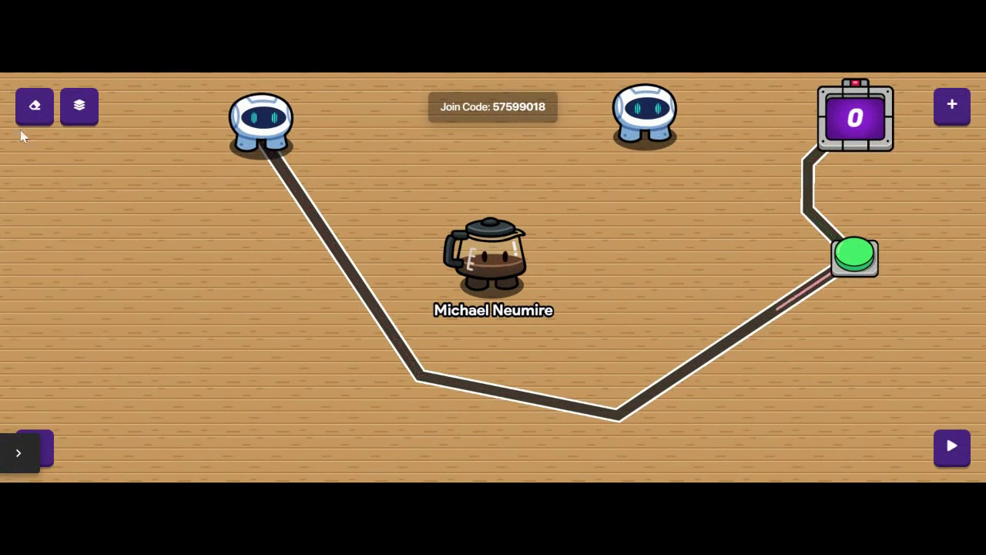
Step: Erase the wire between the green button and the left sentry
{"action": "left_click", "coordinate": [28, 105]}
{"action": "left_click", "coordinate": [678, 379]}
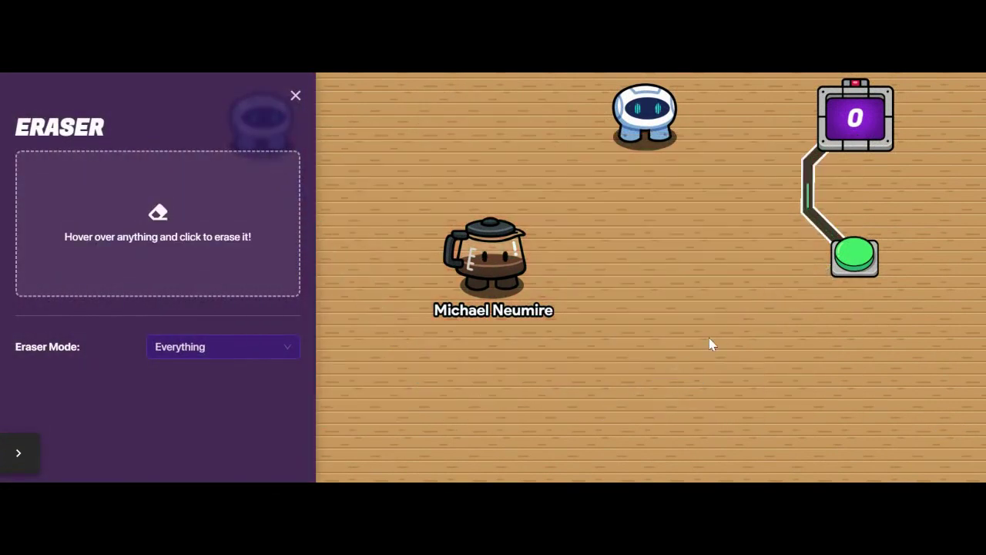
{"action": "left_click", "coordinate": [295, 95]}
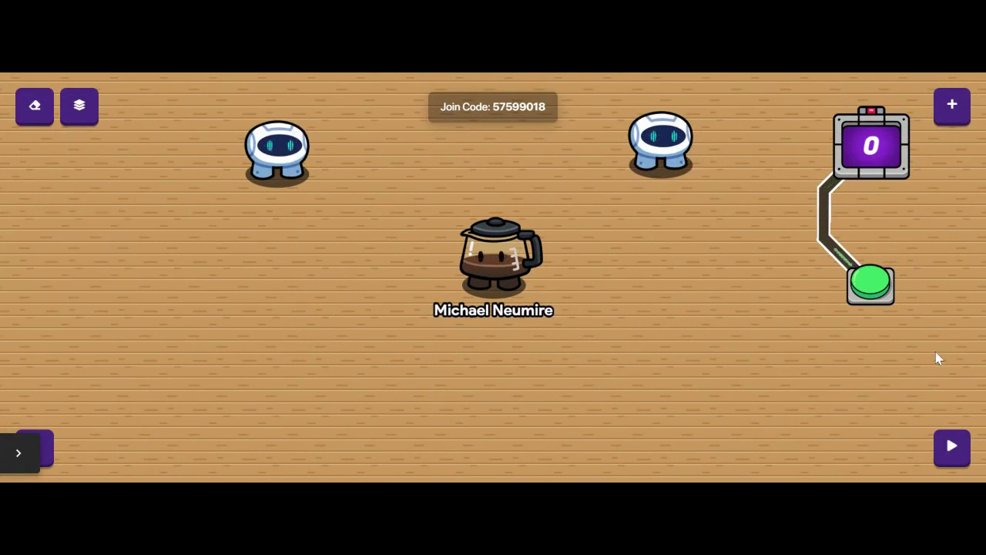
Step: On the right sentry, set the knocked-out transmit channel to "sentry knocked out" and the activation channel to "sentry active"
{"action": "left_click", "coordinate": [661, 142]}
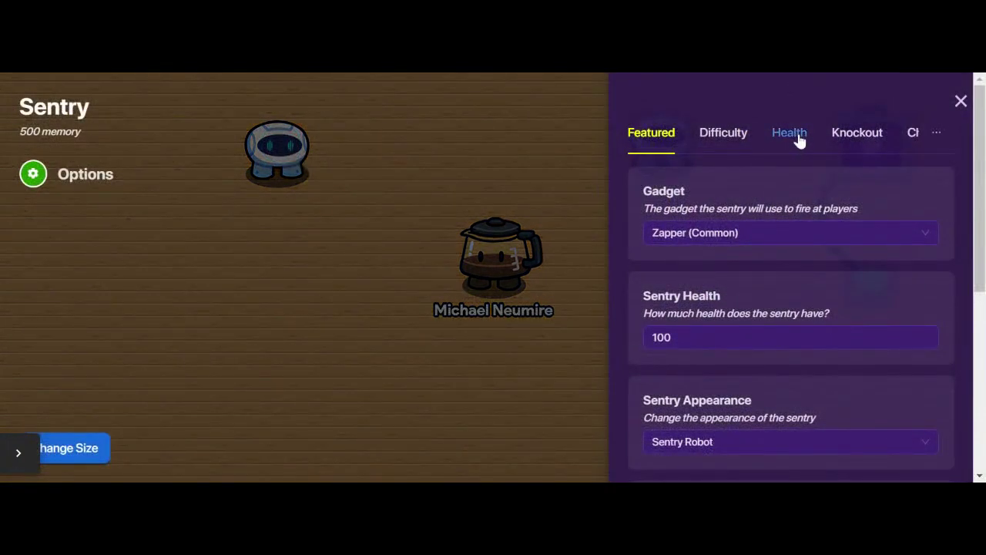
{"action": "left_click", "coordinate": [919, 136]}
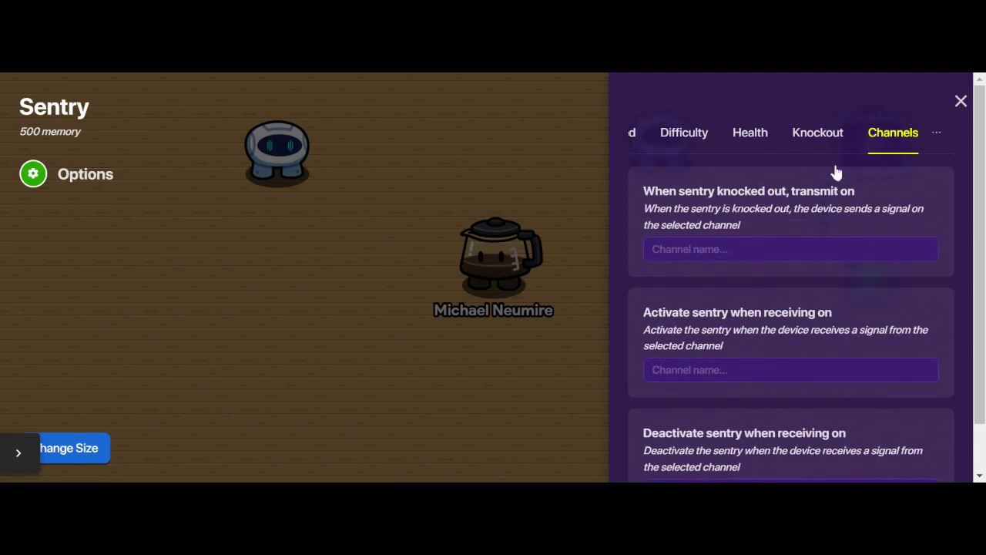
{"action": "scroll", "coordinate": [751, 262], "scroll_direction": "down", "scroll_amount": 1}
{"action": "scroll", "coordinate": [746, 284], "scroll_direction": "up", "scroll_amount": 1}
{"action": "left_click", "coordinate": [736, 249]}
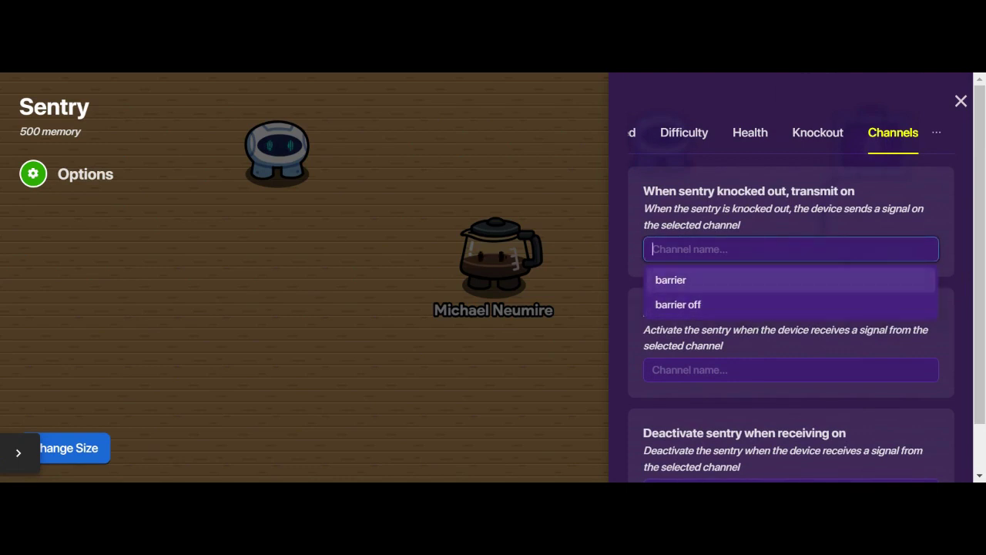
{"action": "type", "text": "sentry active"}
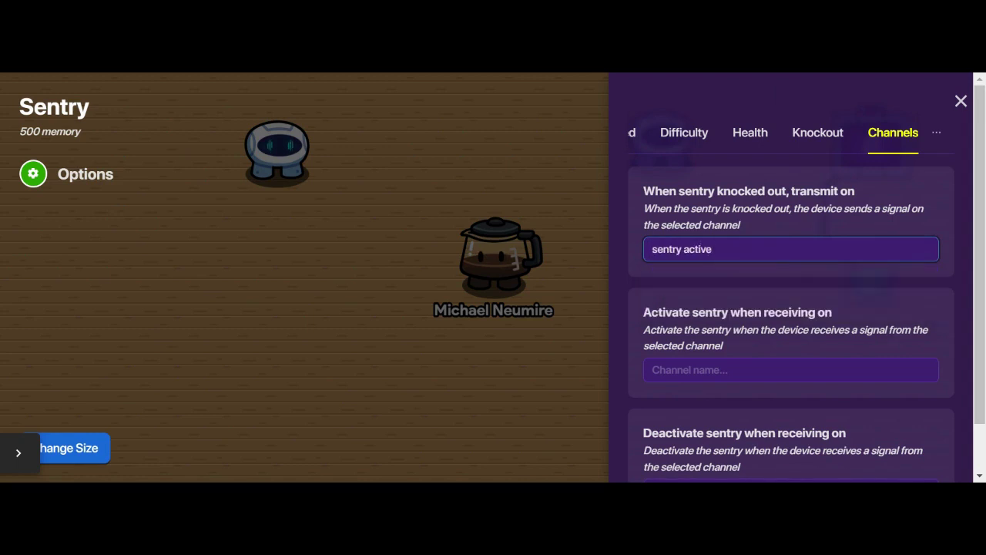
{"action": "left_click", "coordinate": [791, 370]}
{"action": "type", "text": "knocked ou"}
{"action": "left_click", "coordinate": [757, 371]}
{"action": "type", "text": "sentry active"}
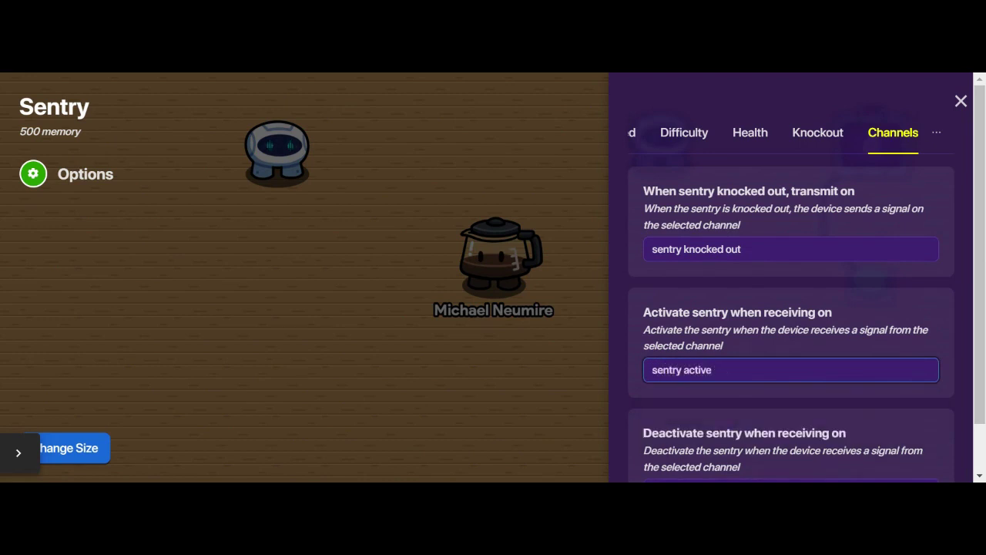
Step: Set the right sentry's deactivation channel to "sentry deactive" and close its options
{"action": "scroll", "coordinate": [782, 331], "scroll_direction": "down", "scroll_amount": 1}
{"action": "key", "text": "Tab"}
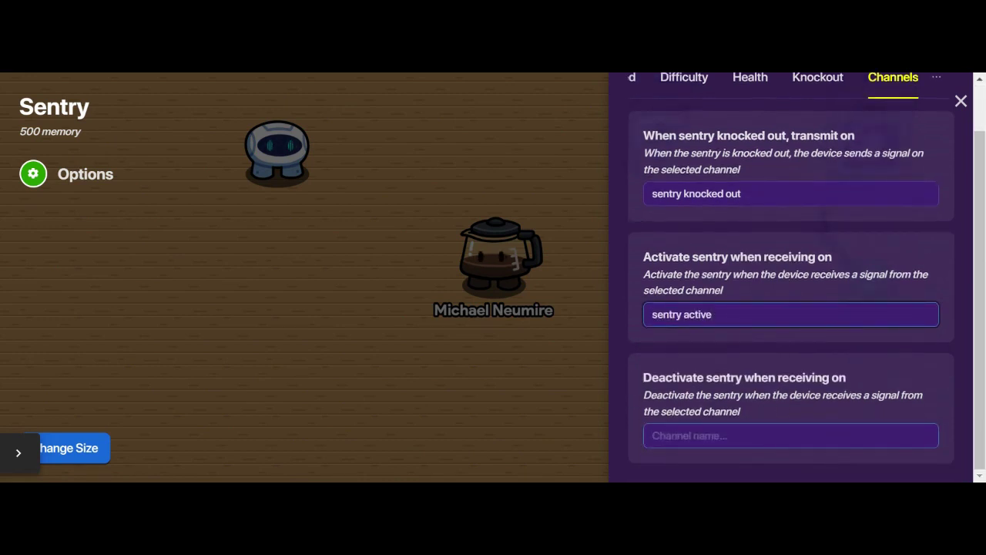
{"action": "type", "text": "sentry deactive"}
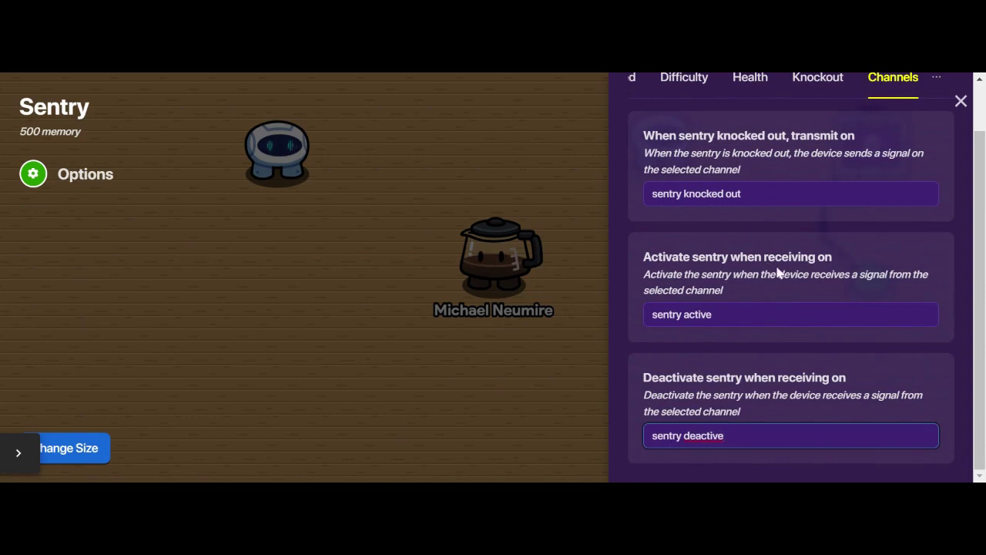
{"action": "scroll", "coordinate": [757, 269], "scroll_direction": "up", "scroll_amount": 1}
{"action": "scroll", "coordinate": [808, 200], "scroll_direction": "down", "scroll_amount": 1}
{"action": "scroll", "coordinate": [807, 199], "scroll_direction": "up", "scroll_amount": 1}
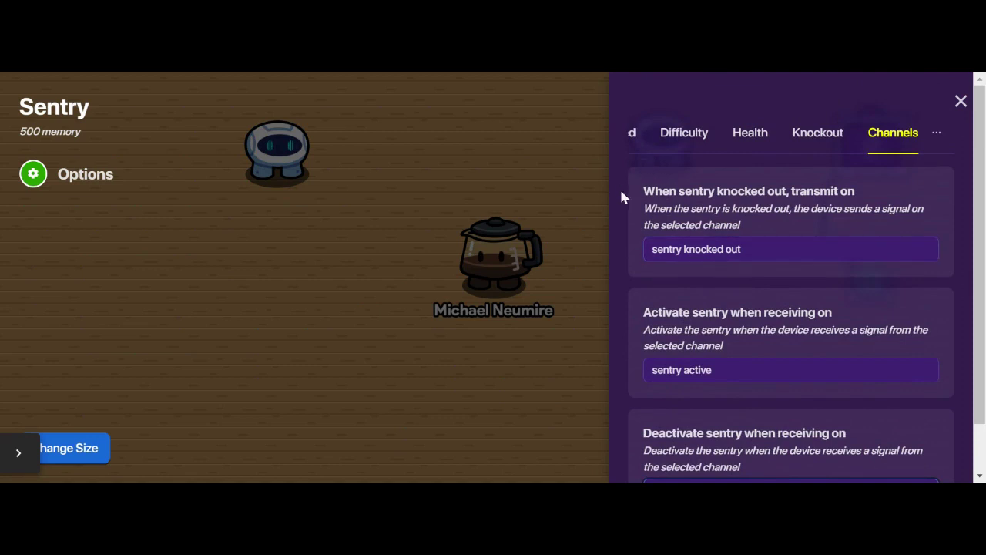
{"action": "scroll", "coordinate": [665, 262], "scroll_direction": "down", "scroll_amount": 1}
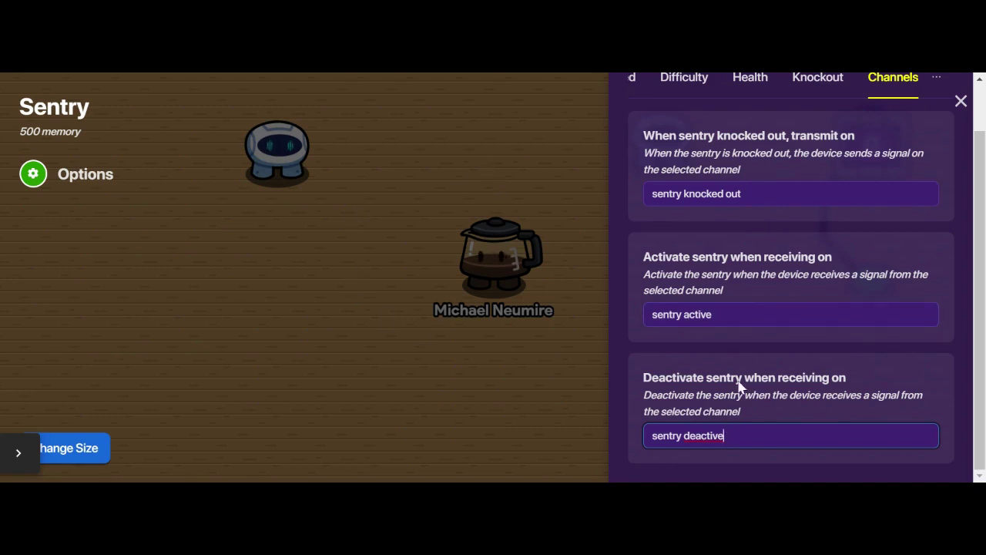
{"action": "left_click", "coordinate": [539, 200]}
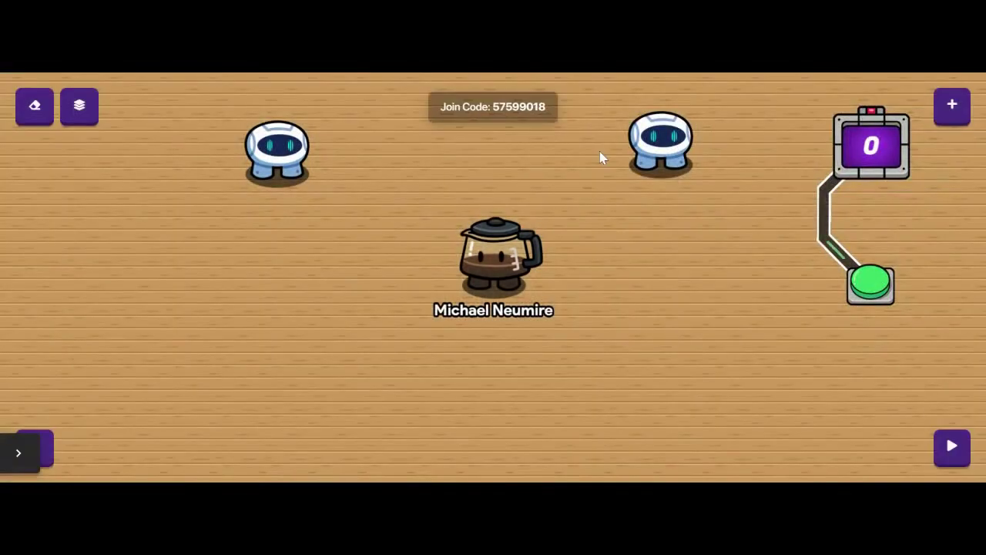
Step: Make the green button transmit on the "sentry active" channel when pressed, and close its options
{"action": "left_click", "coordinate": [882, 287]}
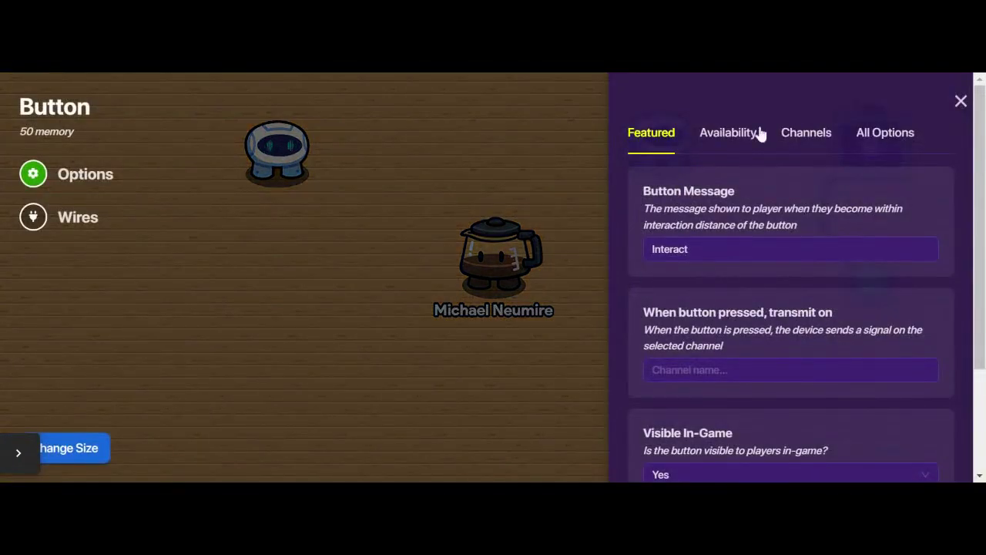
{"action": "left_click", "coordinate": [806, 139]}
{"action": "left_click", "coordinate": [790, 248]}
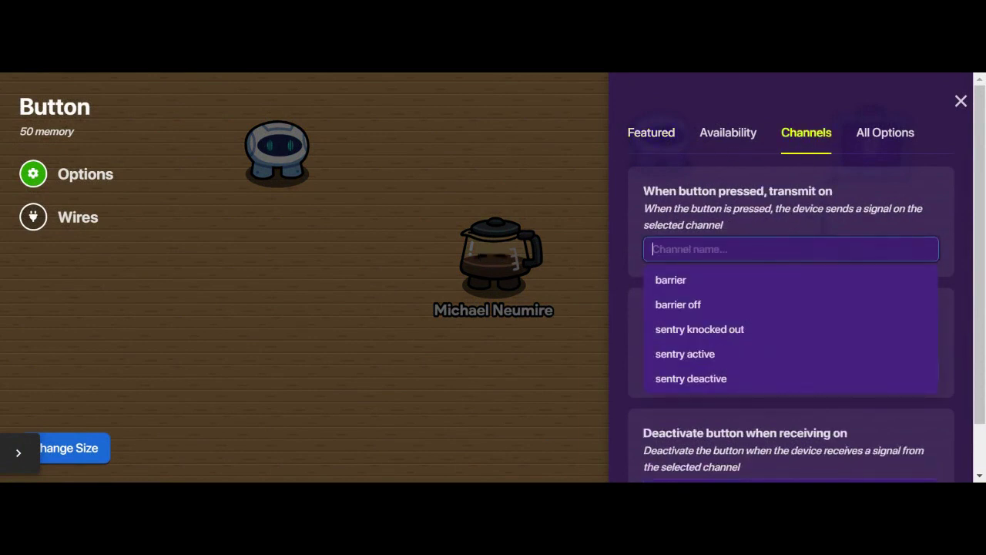
{"action": "left_click", "coordinate": [685, 354]}
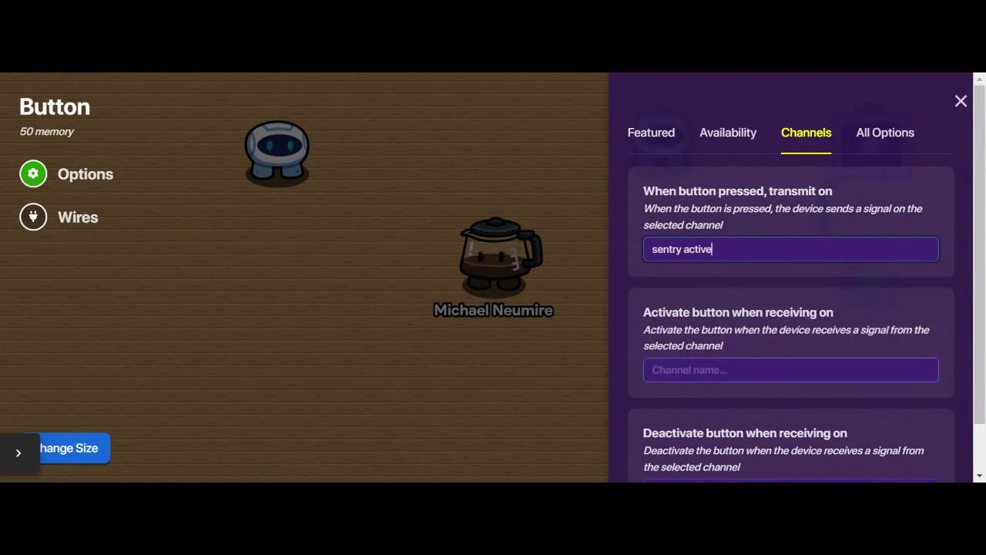
{"action": "scroll", "coordinate": [656, 397], "scroll_direction": "down", "scroll_amount": 1}
{"action": "scroll", "coordinate": [666, 386], "scroll_direction": "up", "scroll_amount": 1}
{"action": "left_click", "coordinate": [961, 101]}
{"action": "mouse_move", "coordinate": [867, 284]}
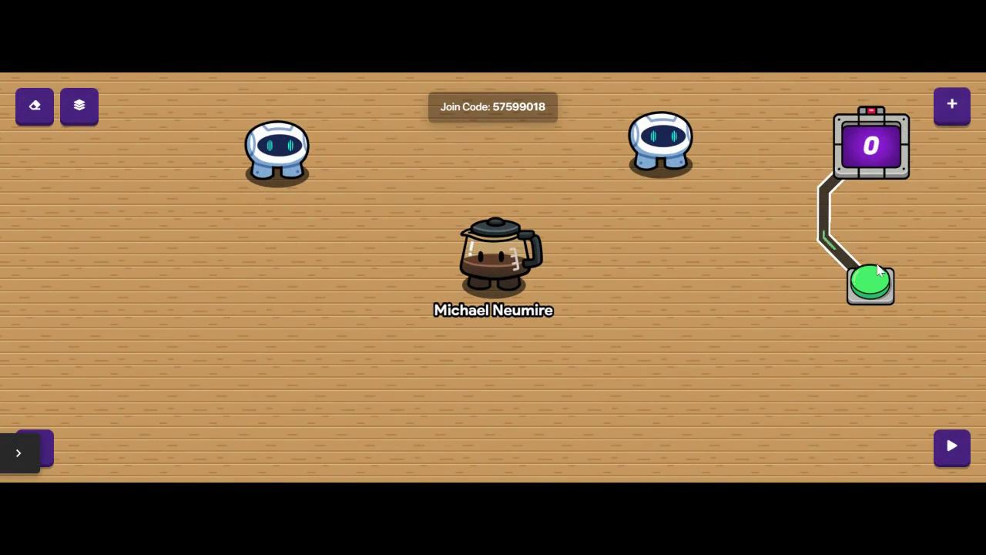
Step: Start the game, walk the character to the green button and interact with it to test the channel
{"action": "left_click", "coordinate": [956, 447]}
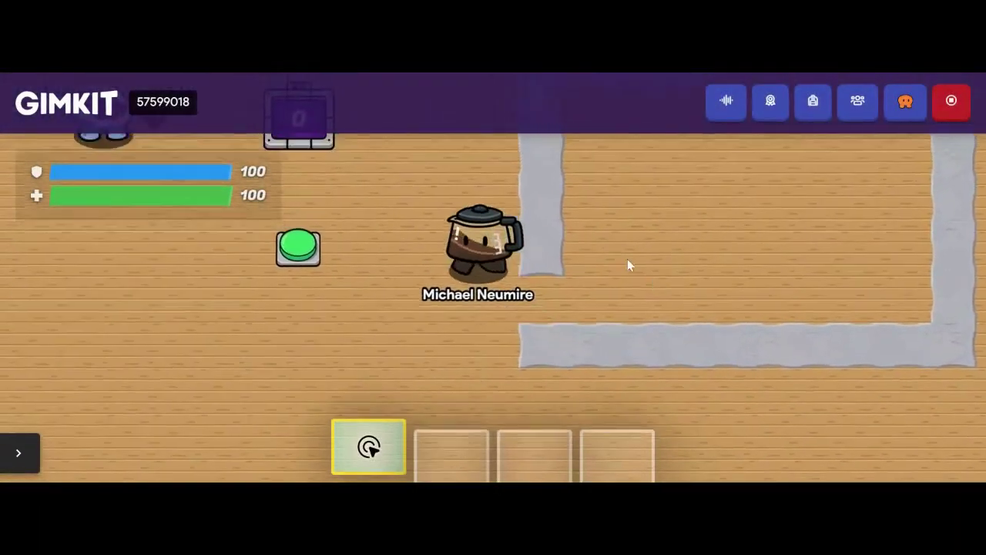
{"action": "key", "text": "a"}
{"action": "key", "text": "w"}
{"action": "key", "text": "s"}
{"action": "key", "text": "a"}
{"action": "key", "text": "s"}
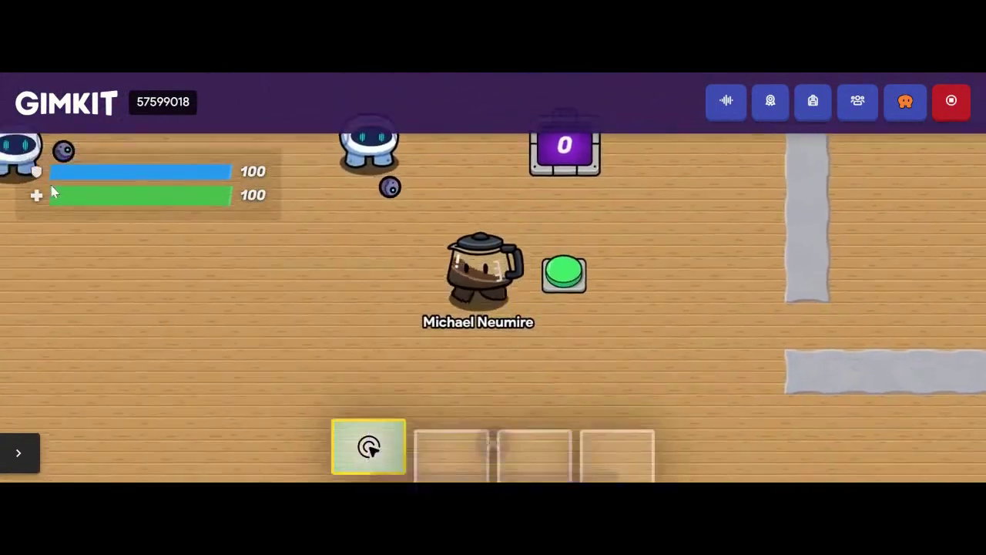
{"action": "key", "text": "w"}
{"action": "key", "text": "s"}
{"action": "key", "text": "d"}
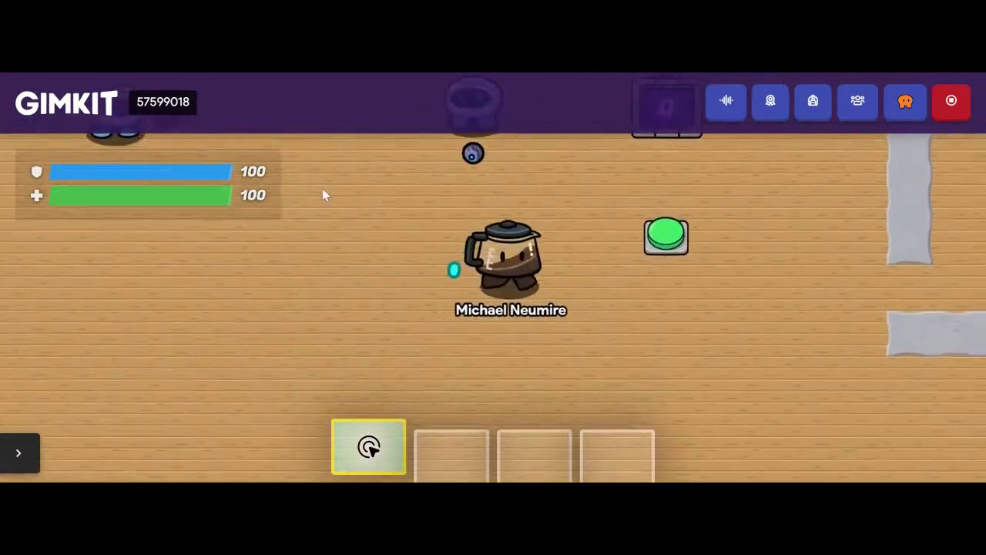
{"action": "key", "text": "w"}
{"action": "key", "text": "d"}
{"action": "key", "text": "a"}
{"action": "key", "text": "Return"}
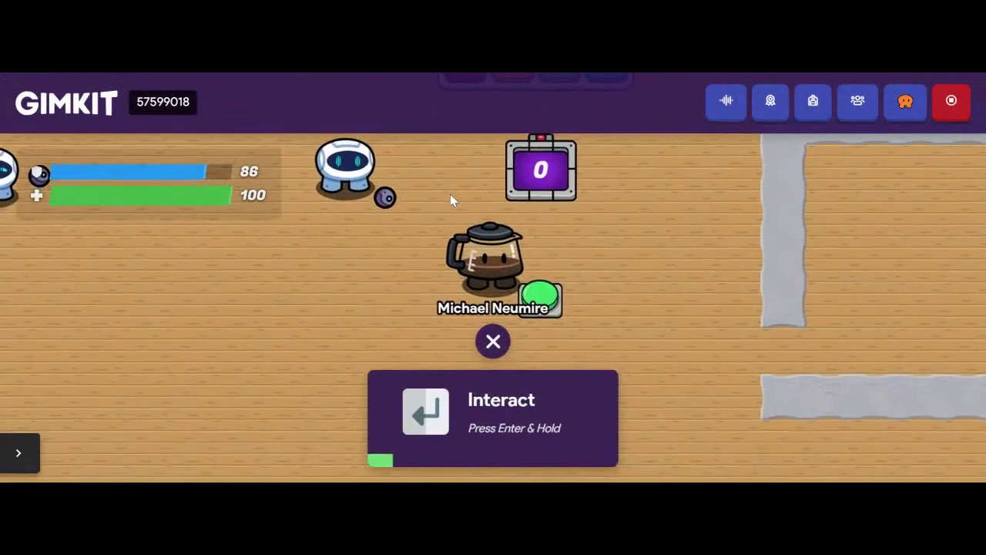
Step: Walk the character away from the green button and around the left sentry to test how the sentries react
{"action": "key", "text": "Left"}
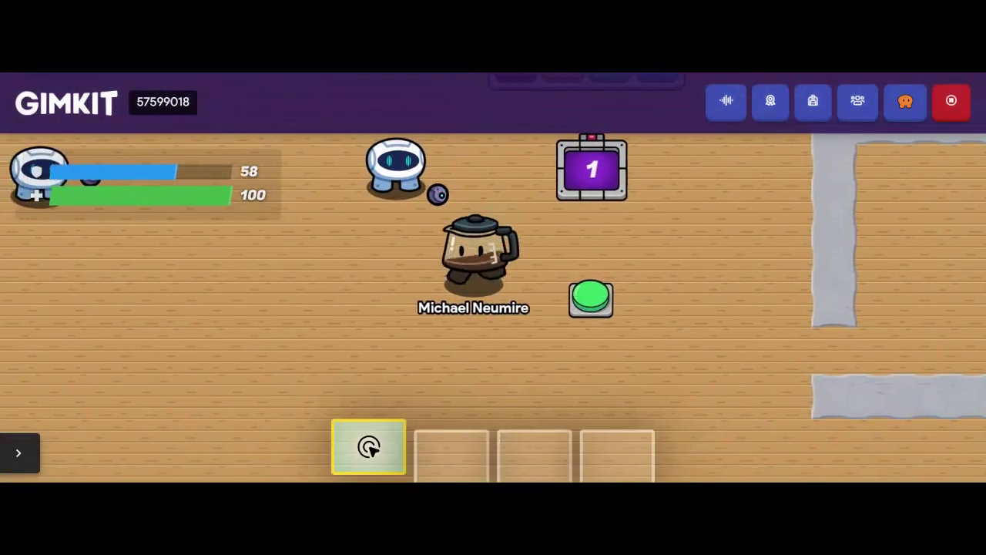
{"action": "key", "text": "Left"}
{"action": "key", "text": "s"}
{"action": "key", "text": "a"}
{"action": "key", "text": "w"}
{"action": "key", "text": "s"}
{"action": "key", "text": "a"}
{"action": "key", "text": "w"}
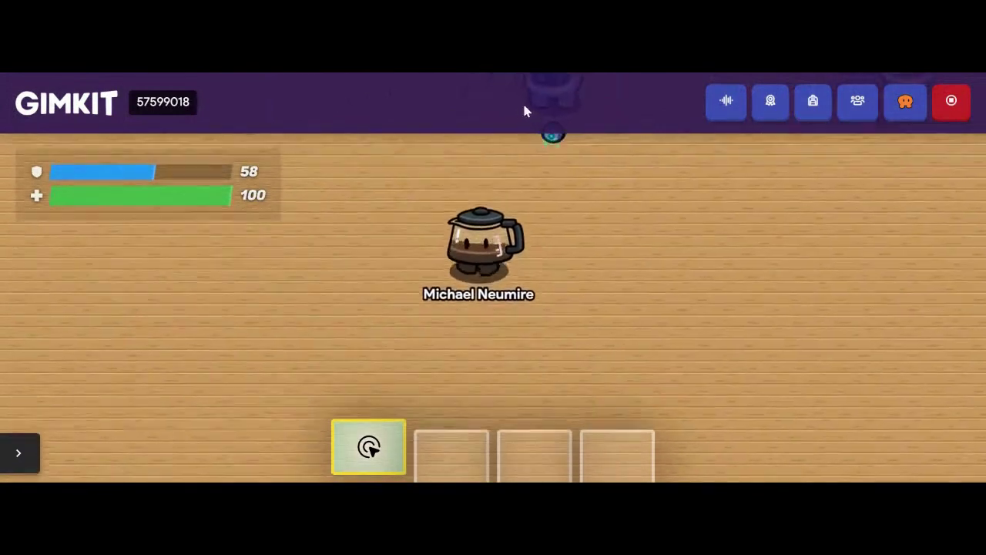
{"action": "key", "text": "s"}
{"action": "key", "text": "d"}
{"action": "key", "text": "s"}
{"action": "key", "text": "w"}
{"action": "key", "text": "s"}
{"action": "key", "text": "a"}
{"action": "key", "text": "s"}
{"action": "key", "text": "w"}
{"action": "key", "text": "a"}
{"action": "key", "text": "s"}
{"action": "key", "text": "w"}
{"action": "key", "text": "d"}
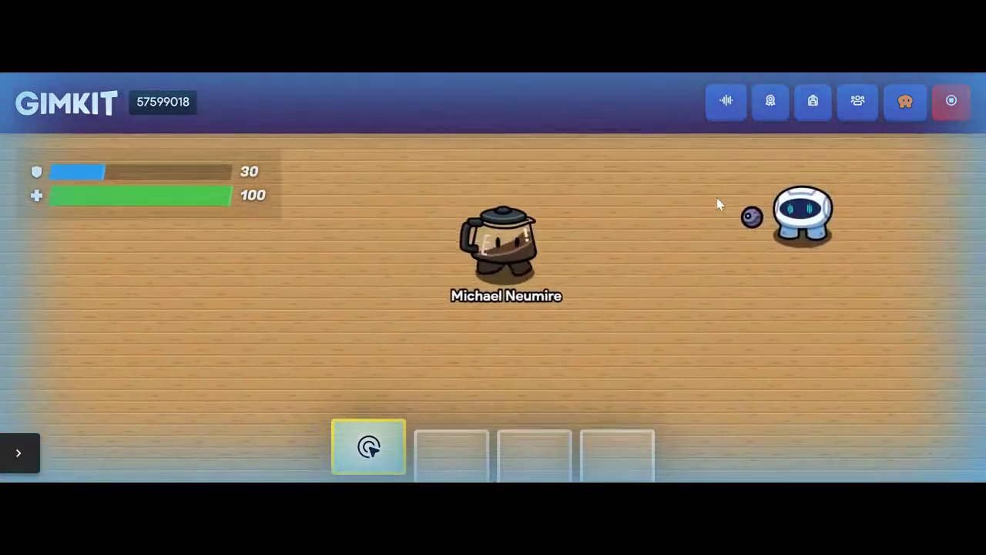
Step: Walk the character back past the sentries to the green button, then move down away from it
{"action": "key", "text": "s"}
{"action": "key", "text": "d"}
{"action": "key", "text": "s"}
{"action": "key", "text": "d"}
{"action": "key", "text": "w"}
{"action": "key", "text": "s"}
{"action": "key", "text": "a"}
{"action": "key", "text": "w"}
{"action": "key", "text": "d"}
{"action": "key", "text": "s"}
{"action": "key", "text": "d"}
{"action": "key", "text": "w"}
{"action": "key", "text": "s"}
{"action": "key", "text": "d"}
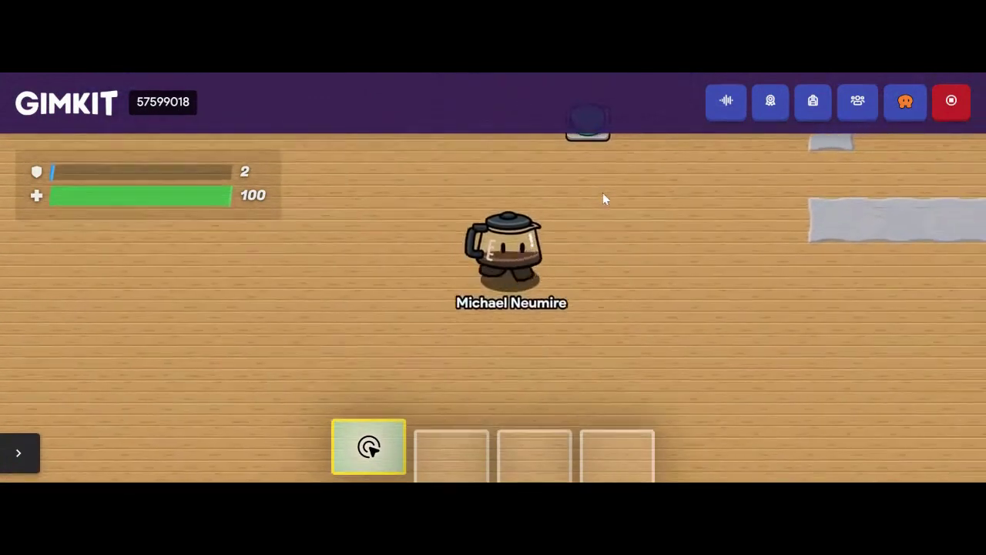
{"action": "key", "text": "Up"}
{"action": "key", "text": "Right"}
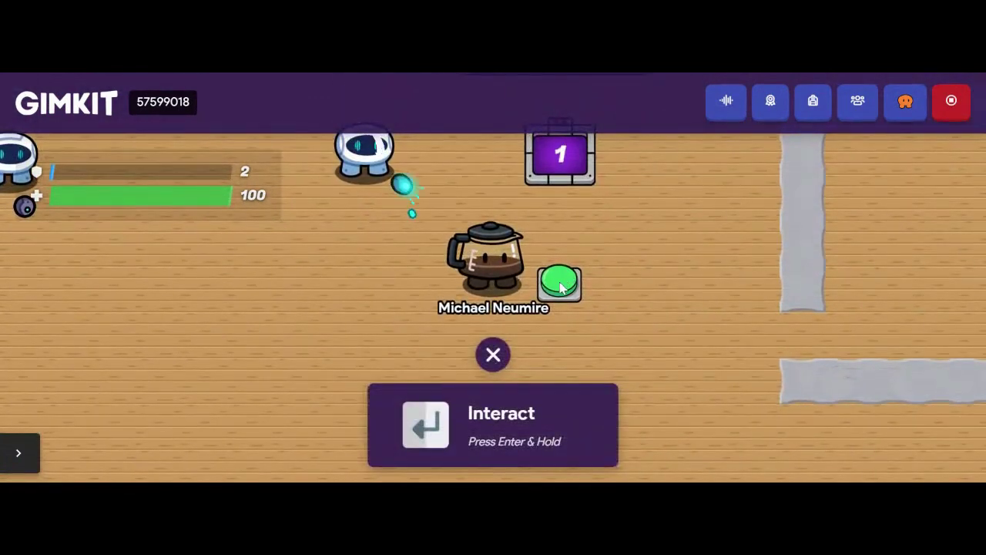
{"action": "key", "text": "Down"}
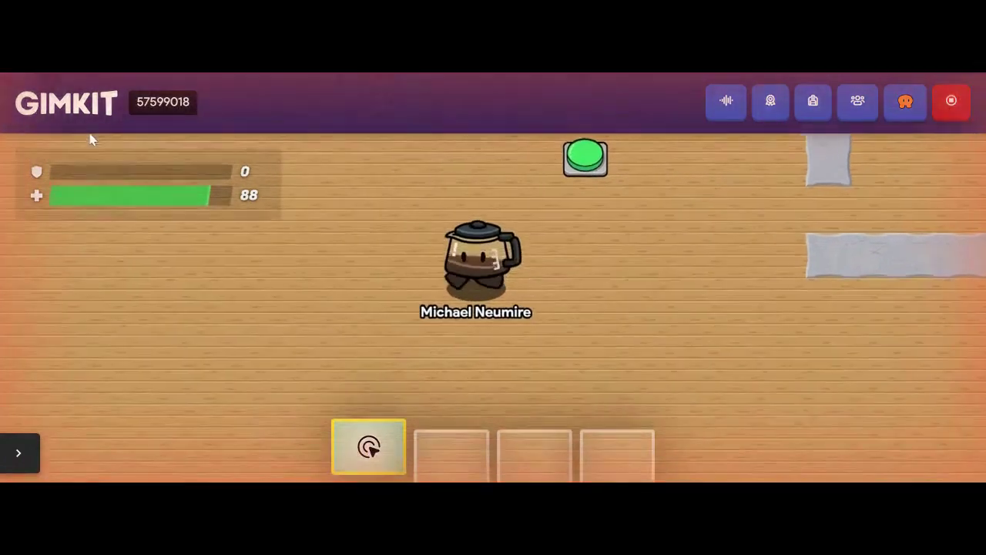
Step: Walk the character past the green button and through the gap into the walled enclosure to shelter from the sentry
{"action": "key", "text": "a"}
{"action": "key", "text": "d"}
{"action": "key", "text": "w"}
{"action": "key", "text": "Up"}
{"action": "key", "text": "Right"}
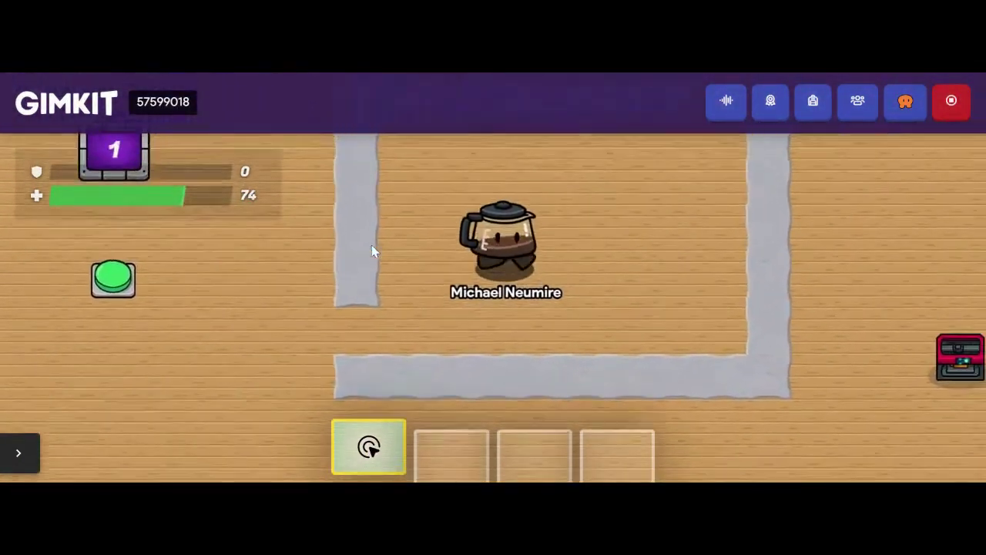
Step: Walk the character around inside the walled enclosure, between its upper wall, right wall and entrance, to test whether the sentries attack there
{"action": "key", "text": "Up"}
{"action": "key", "text": "Left"}
{"action": "key", "text": "Right"}
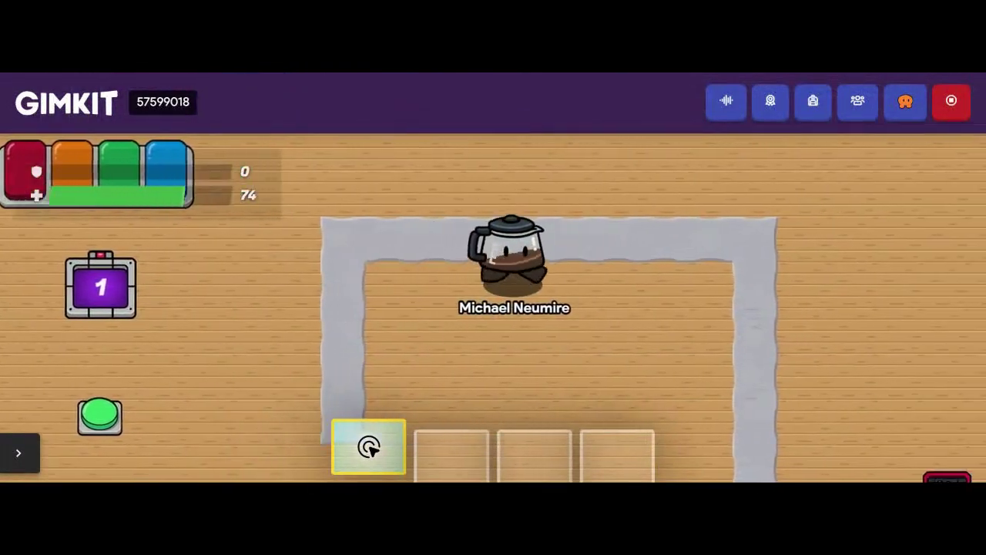
{"action": "key", "text": "Down"}
{"action": "key", "text": "Left"}
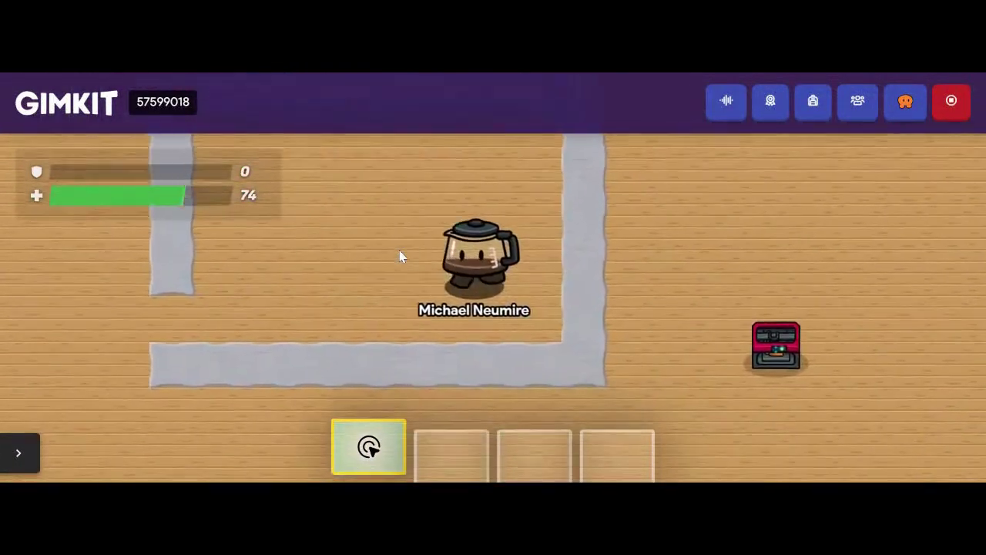
{"action": "key", "text": "Up"}
{"action": "key", "text": "Left"}
{"action": "key", "text": "Down"}
{"action": "key", "text": "Up"}
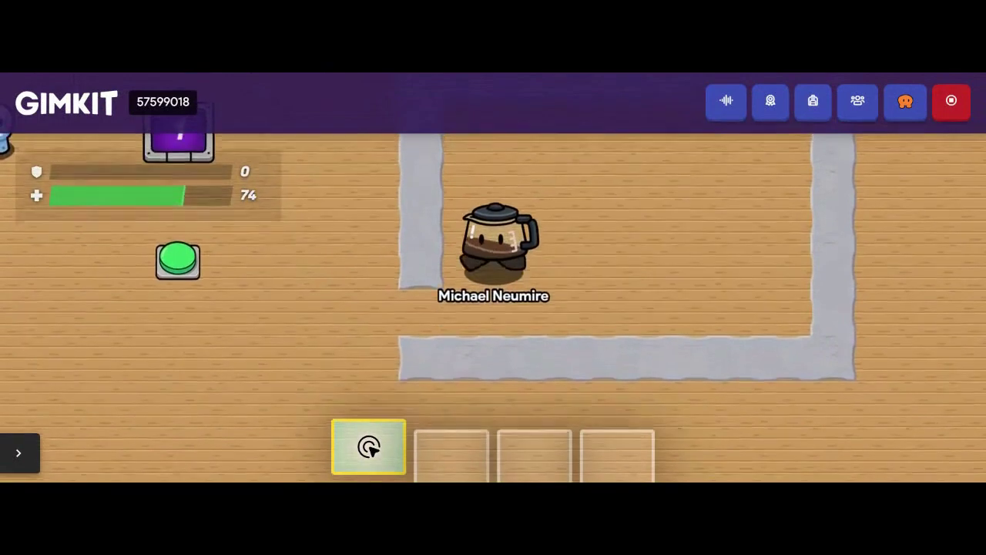
{"action": "key", "text": "Left"}
{"action": "key", "text": "Up"}
{"action": "key", "text": "Right"}
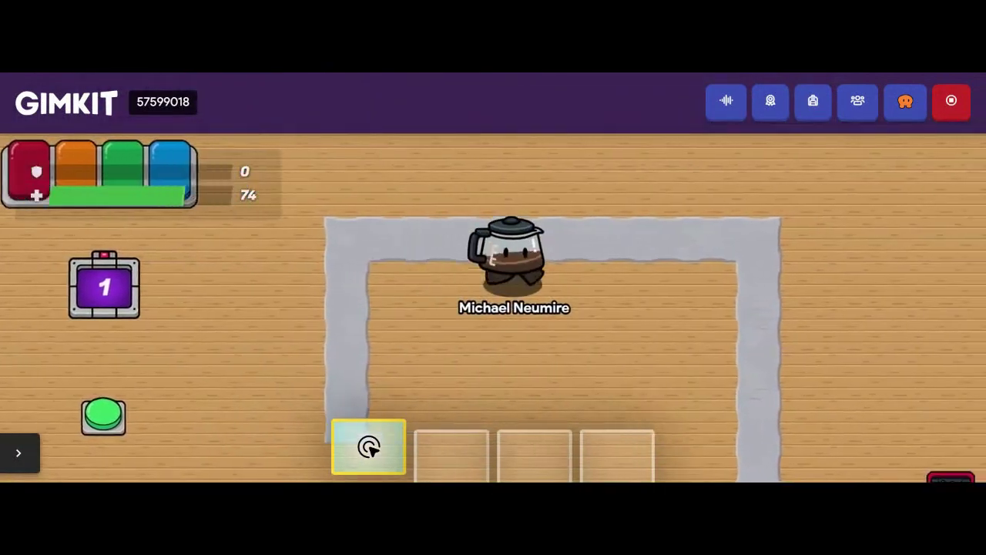
{"action": "key", "text": "Down"}
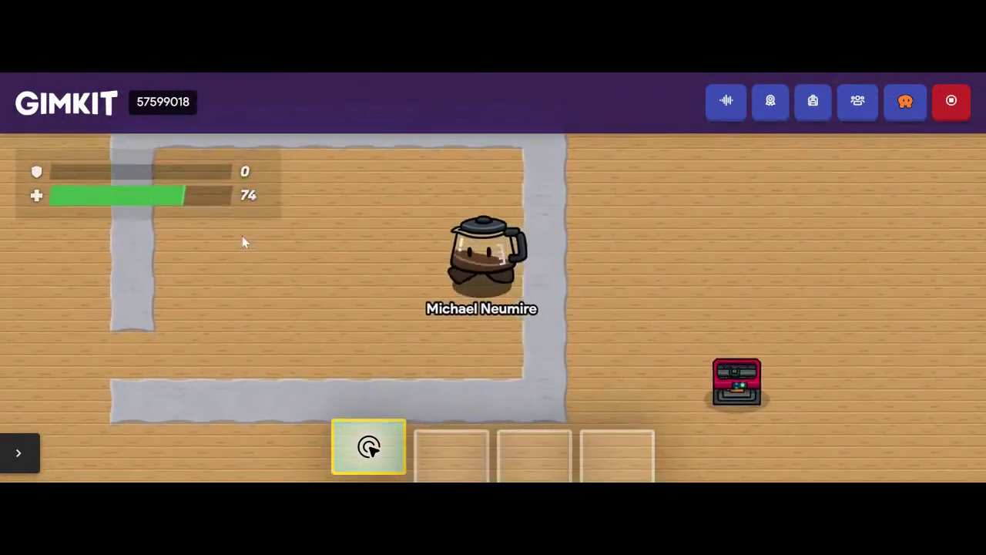
{"action": "key", "text": "Left"}
{"action": "key", "text": "Up"}
{"action": "key", "text": "Down"}
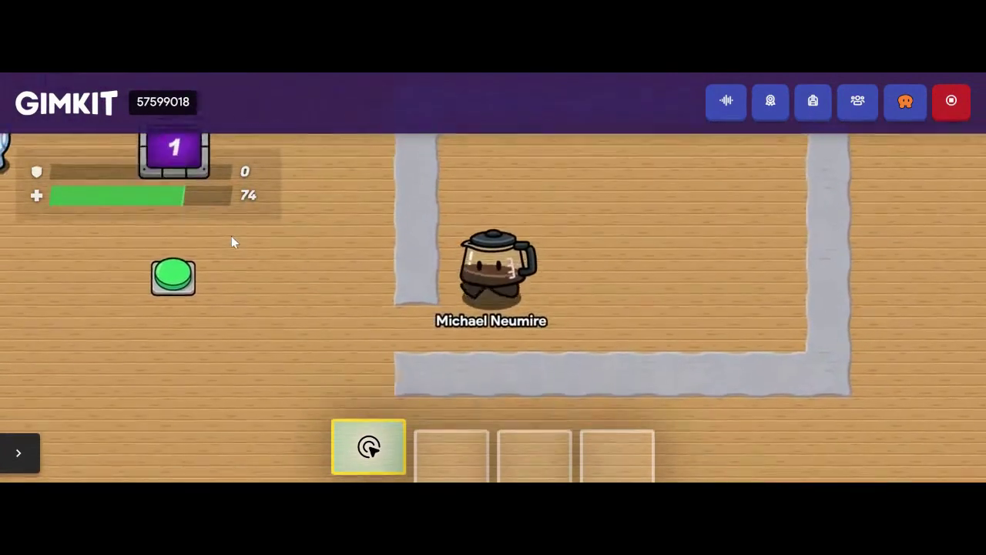